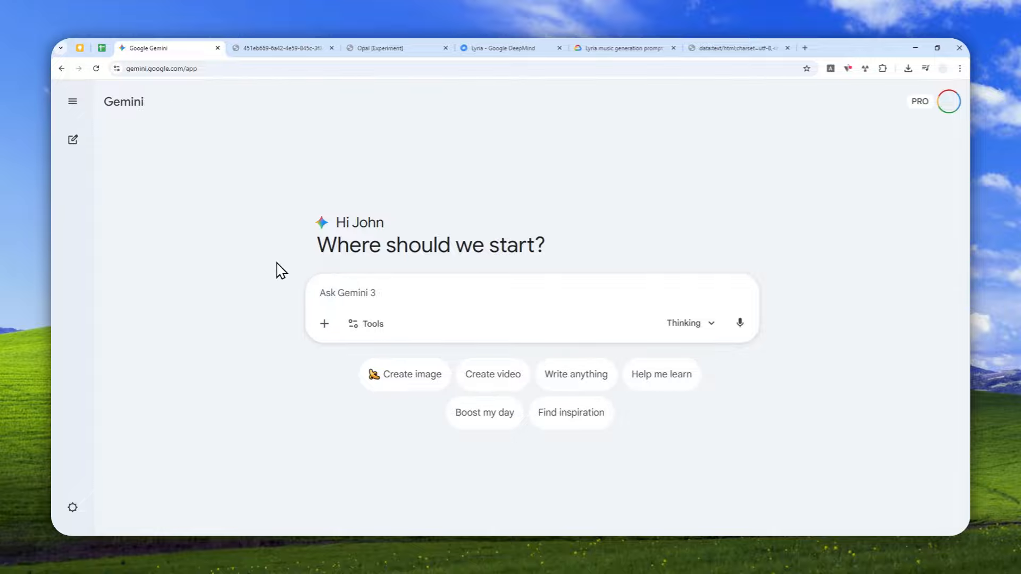
# Open the Gem manager and go to the Labs page for building a new AI mini app.
pyautogui.click(162, 68)
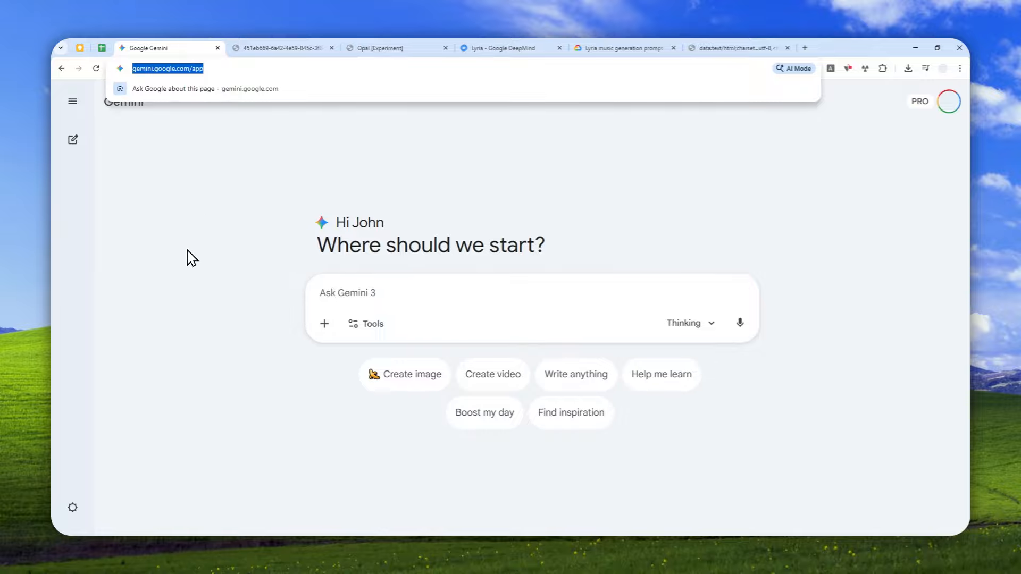
pyautogui.click(73, 101)
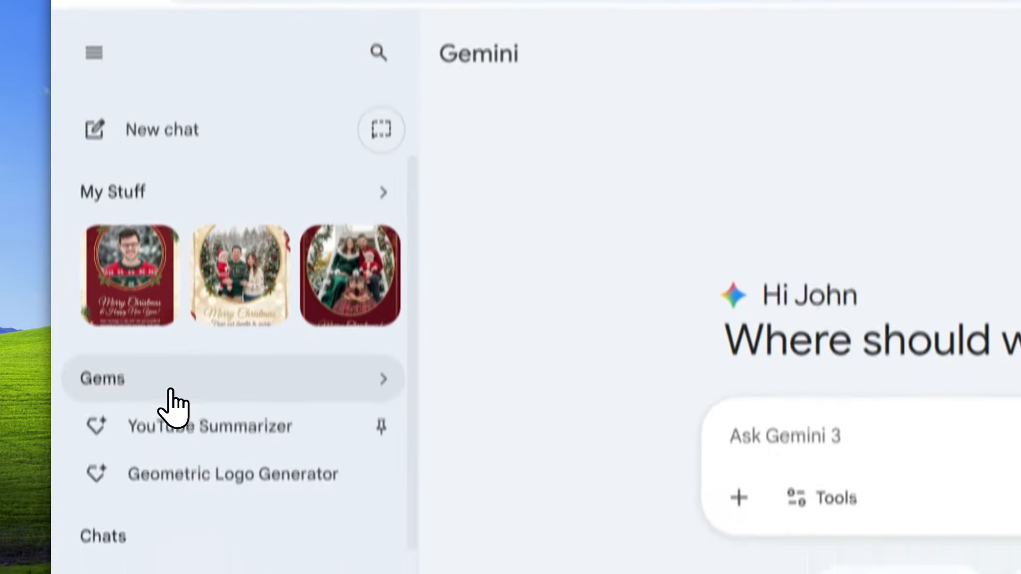
pyautogui.click(166, 378)
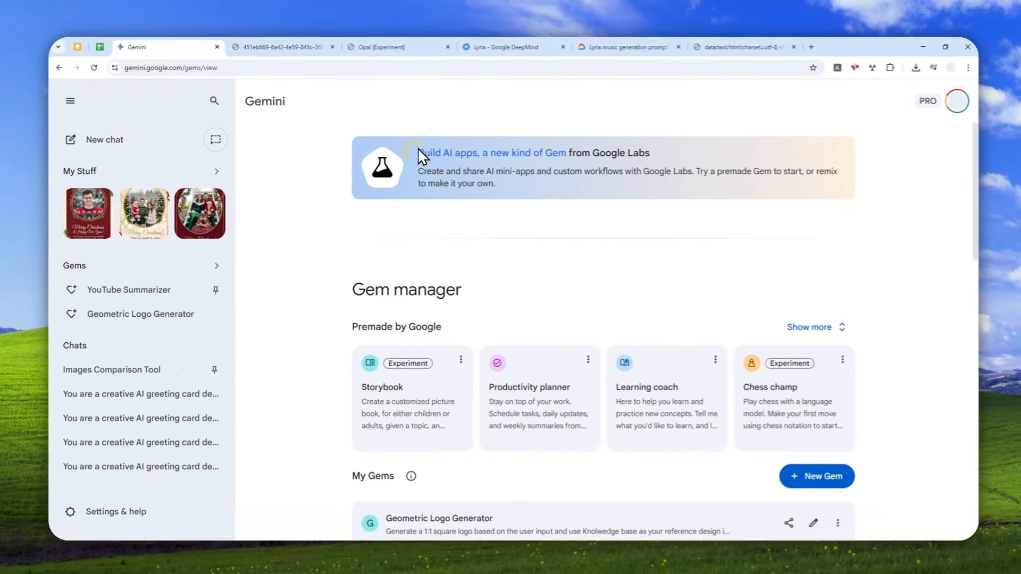
pyautogui.moveTo(607, 145); pyautogui.dragTo(1020, 158)
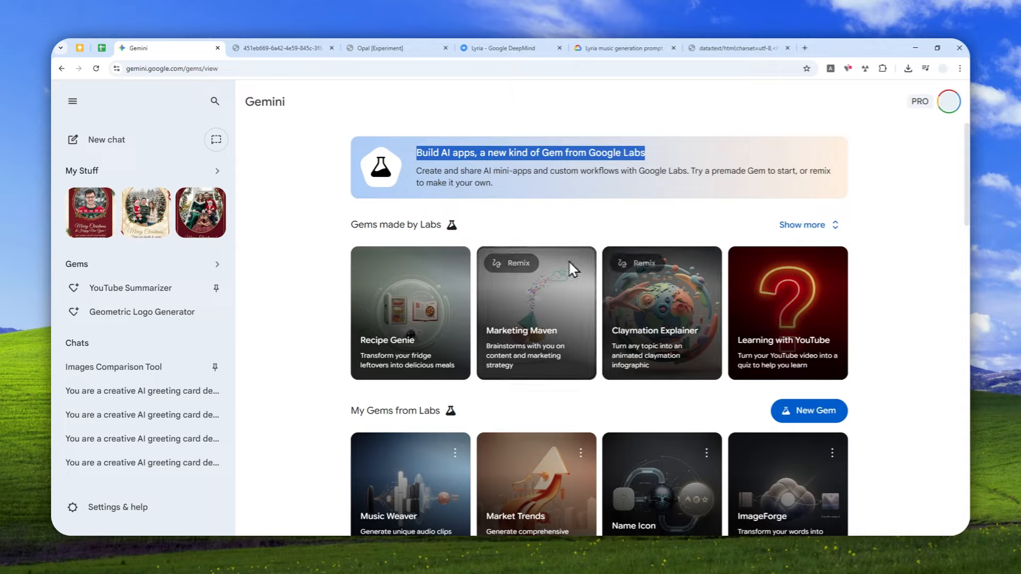
pyautogui.scroll(-3, 585, 258)
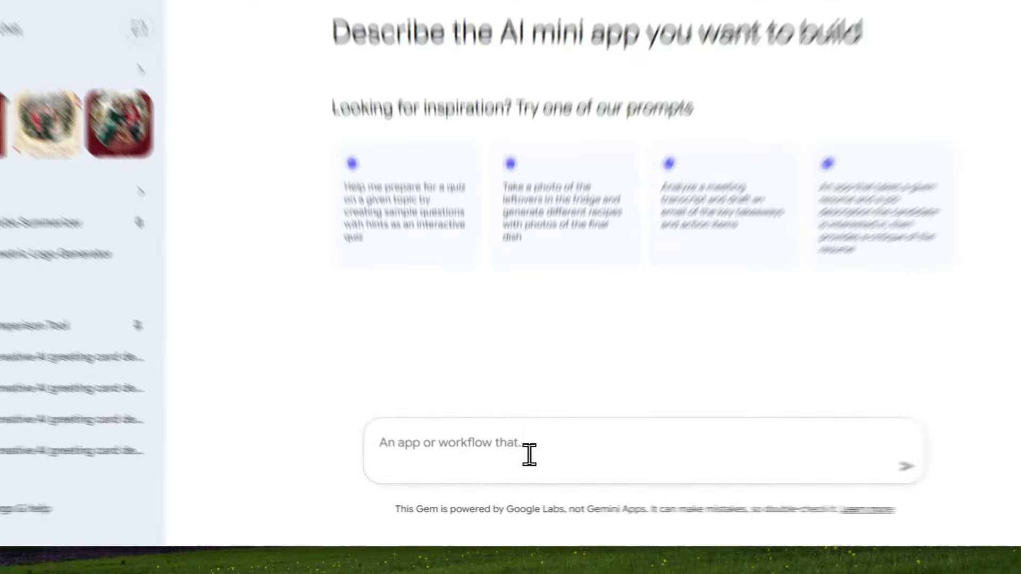
# Review the existing Music Weaver workflow steps in Opal before returning to the mini app builder.
pyautogui.click(468, 452)
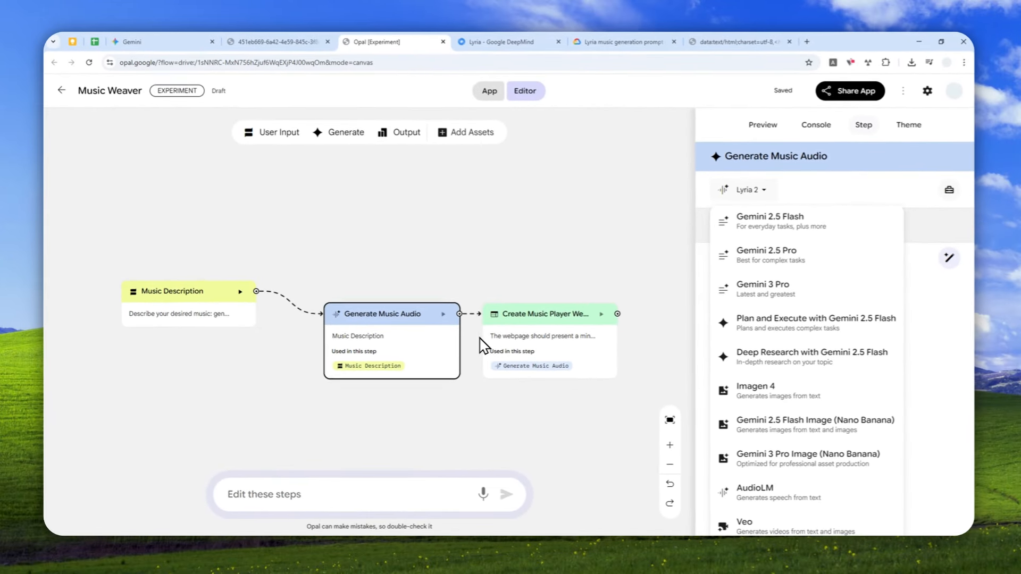
pyautogui.click(617, 194)
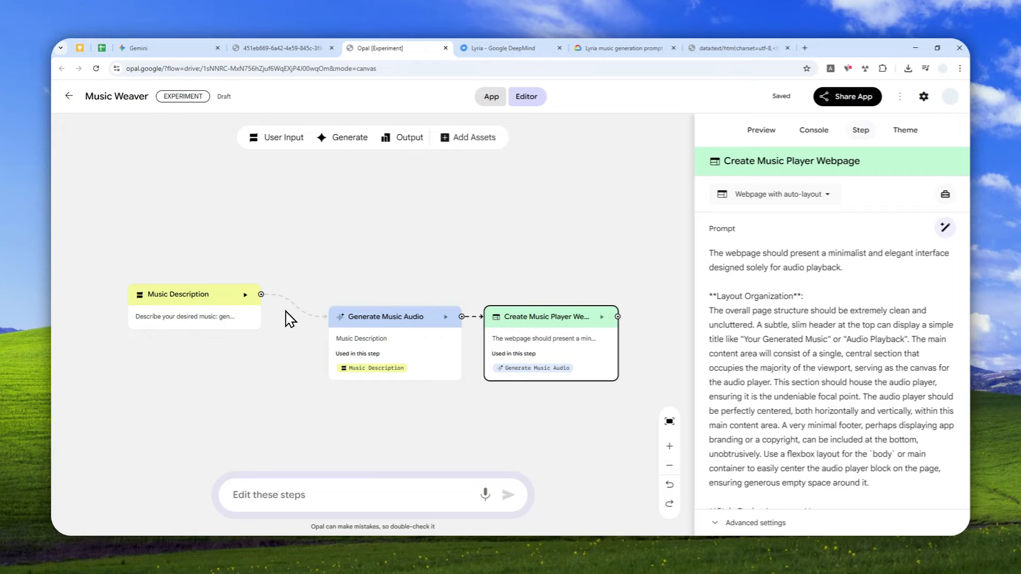
pyautogui.click(189, 49)
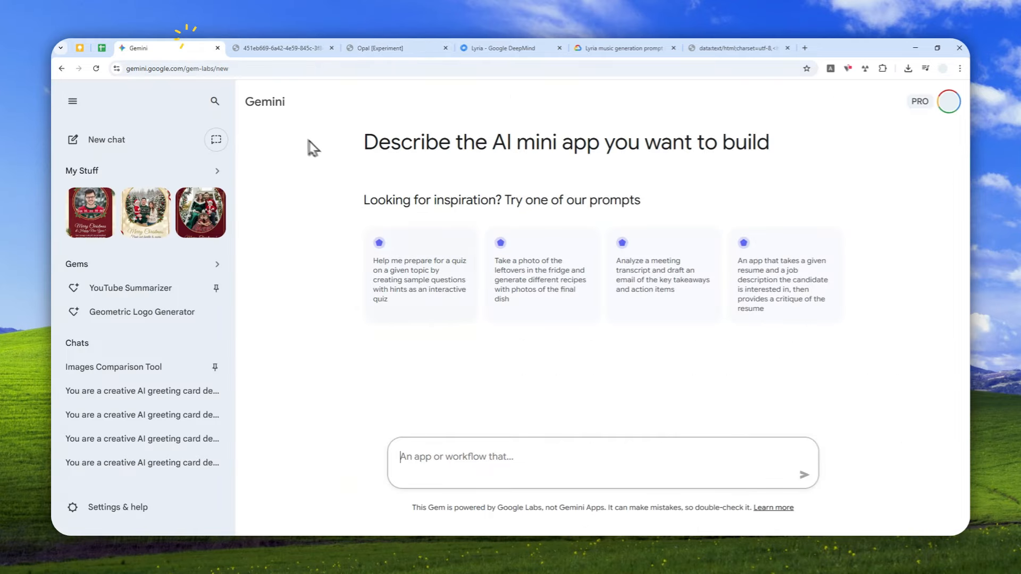
# Copy the prepared Opal music app prompt and submit it to the mini app builder.
pyautogui.click(728, 45)
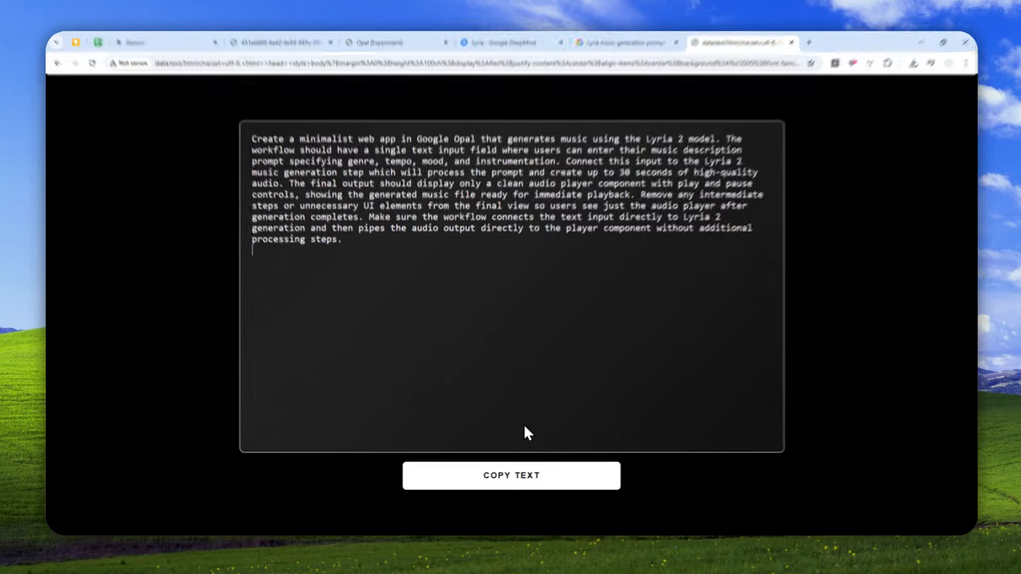
pyautogui.click(527, 481)
pyautogui.click(273, 27)
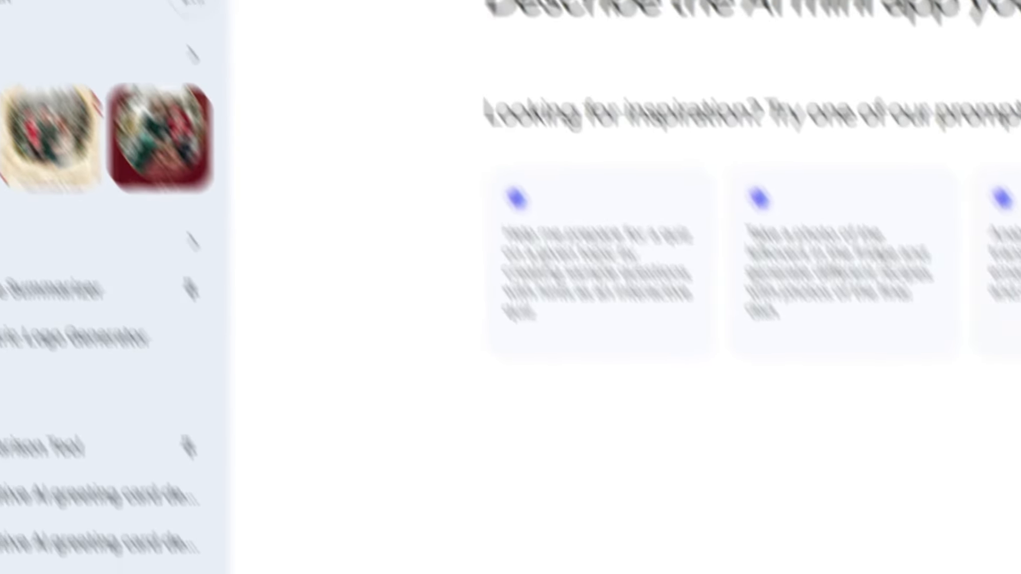
pyautogui.click(539, 412)
pyautogui.hotkey('ctrl', 'v')
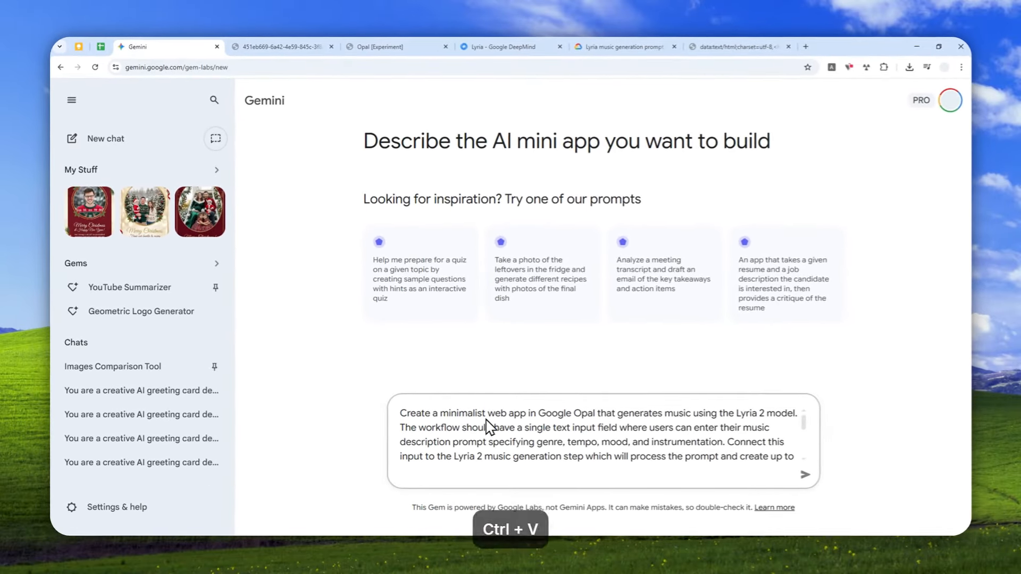
pyautogui.scroll(-4, 590, 415)
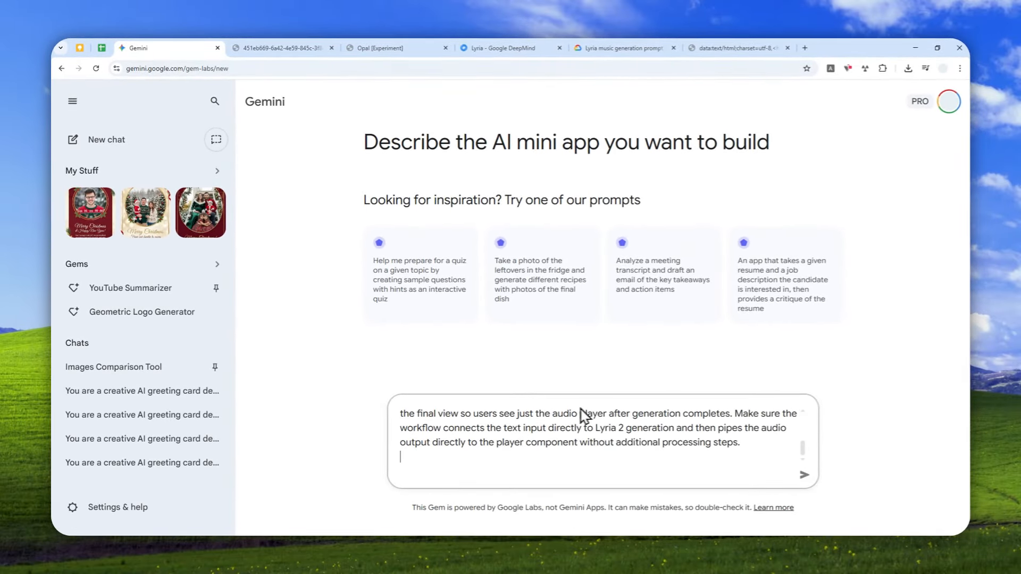
pyautogui.scroll(5, 585, 448)
pyautogui.click(804, 474)
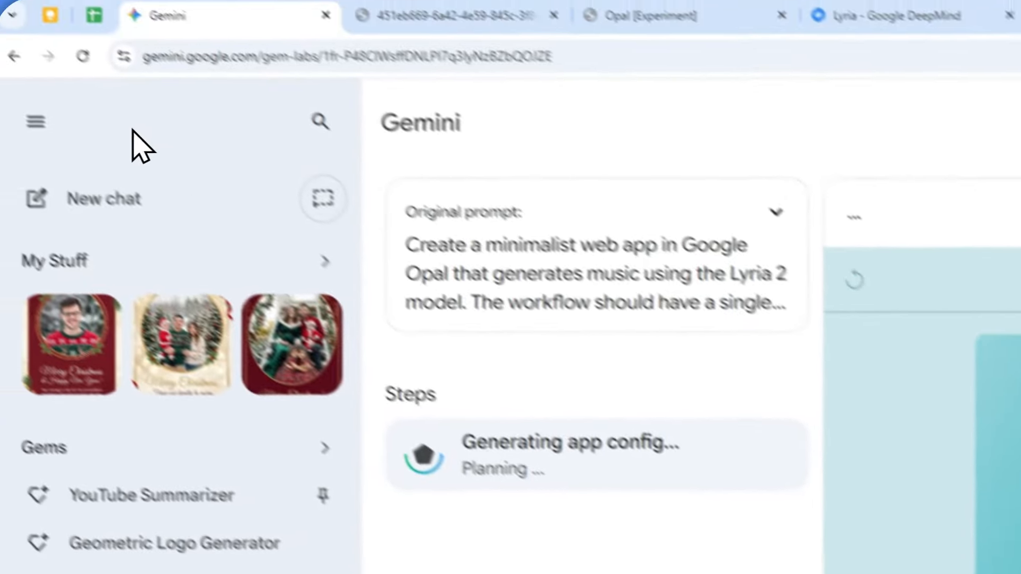
# Start the generated Music Weaver app and submit the music description "Lofi with disco".
pyautogui.click(34, 121)
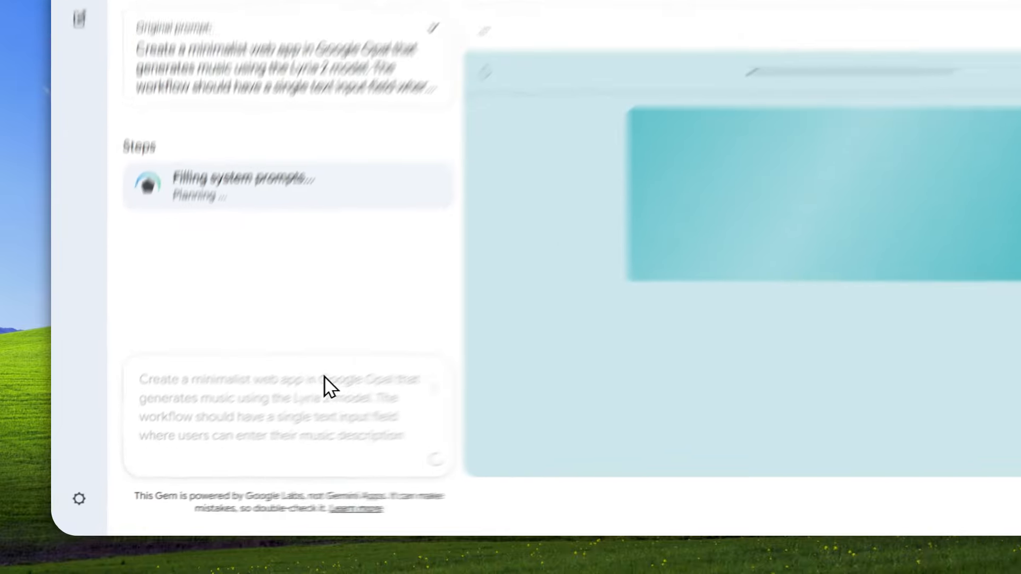
pyautogui.click(221, 434)
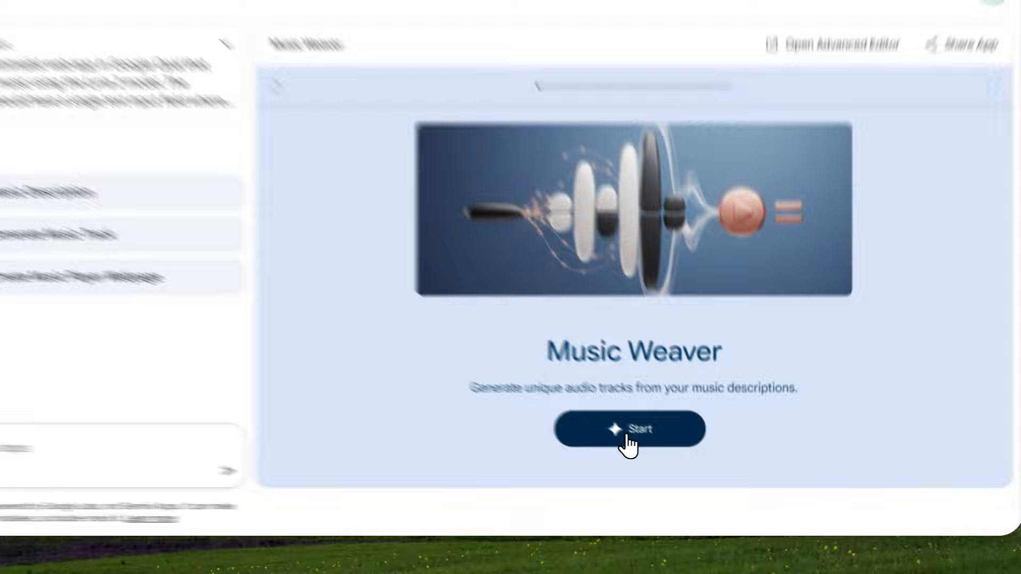
pyautogui.click(658, 451)
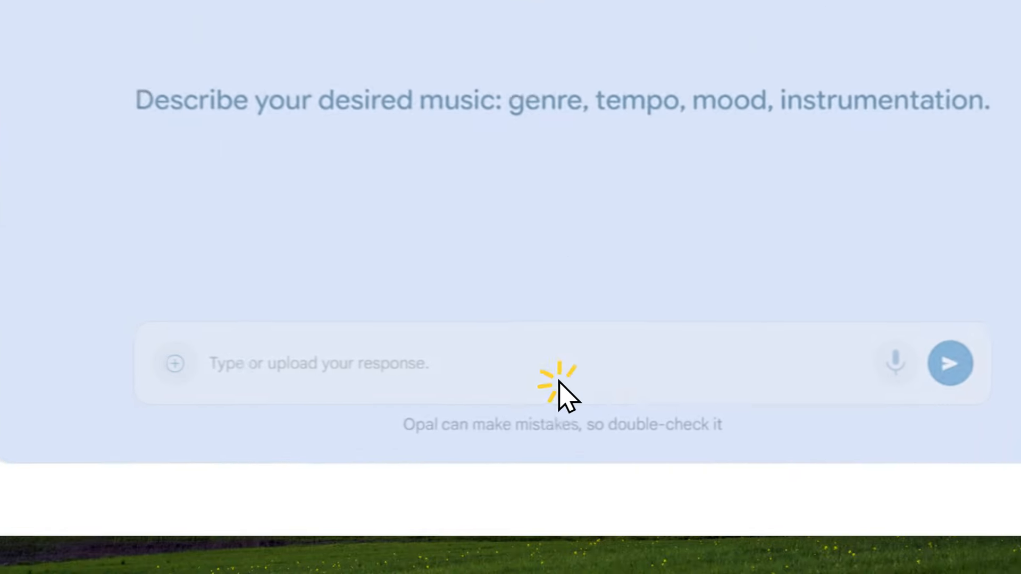
pyautogui.click(298, 369)
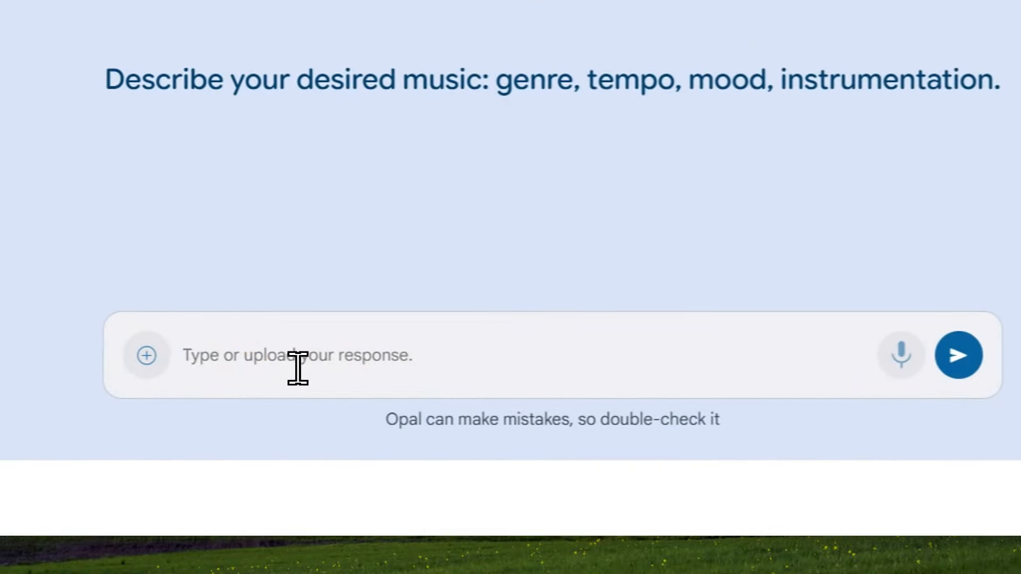
pyautogui.write('Lofi with disco')
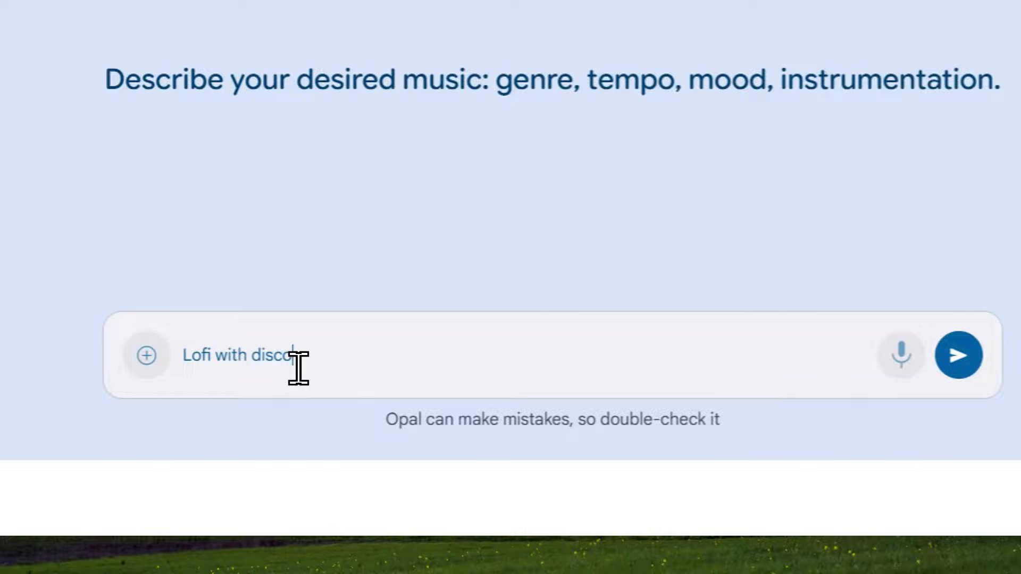
pyautogui.click(960, 356)
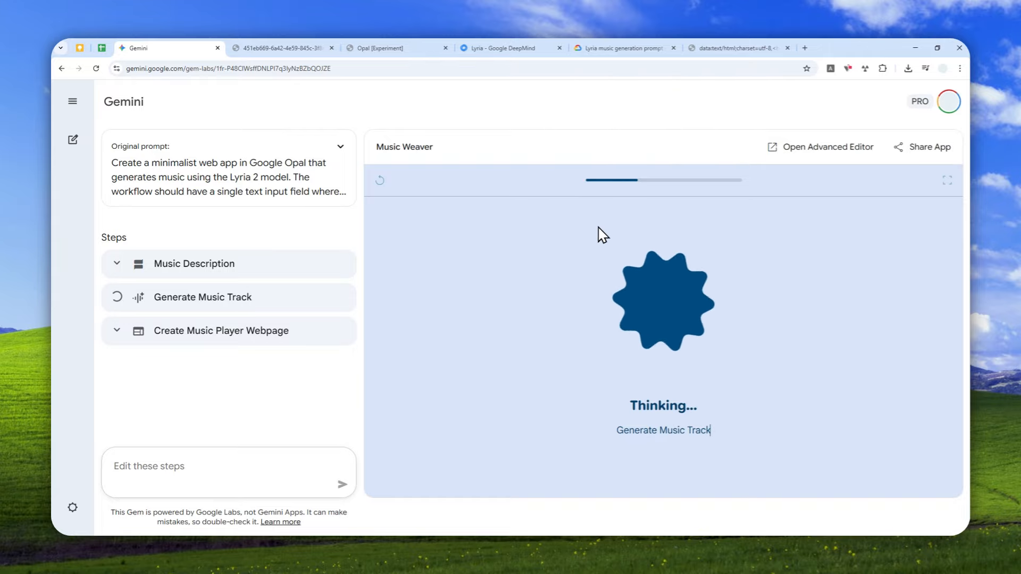
# Read the Lyria music generation prompt guide's basics for writing prompts.
pyautogui.click(612, 48)
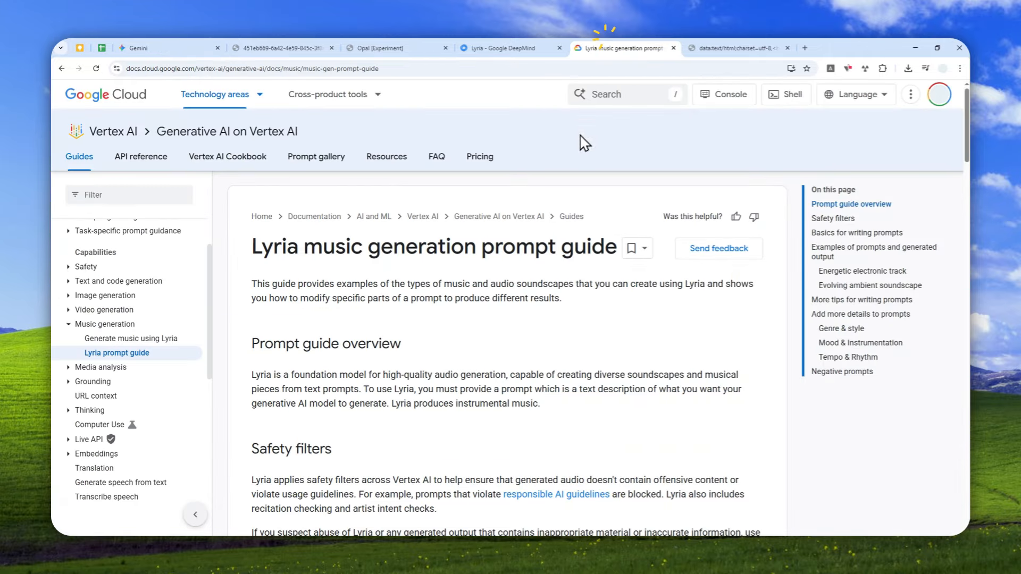
pyautogui.scroll(-2, 423, 284)
pyautogui.scroll(-5, 452, 266)
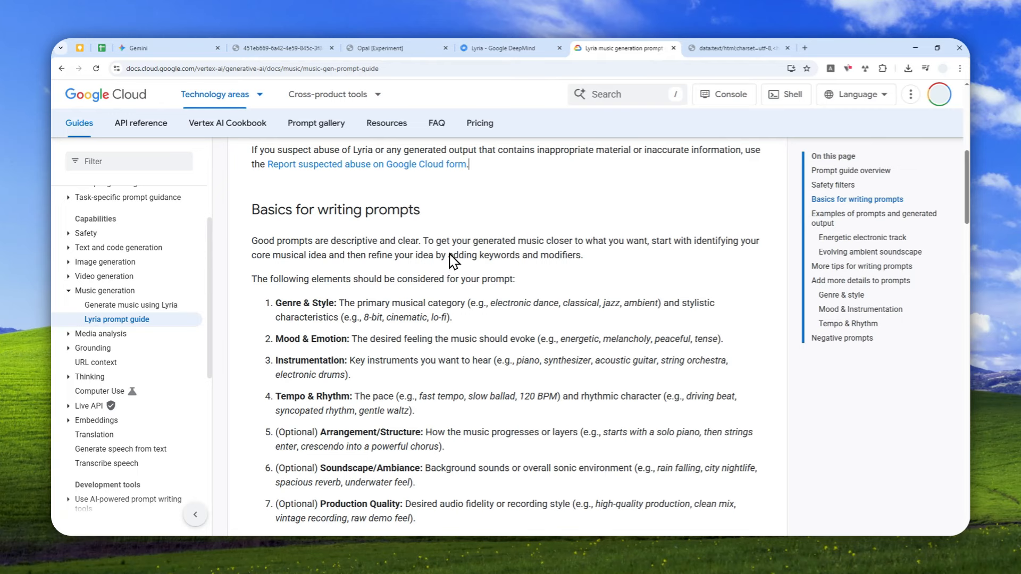
pyautogui.scroll(-2, 452, 245)
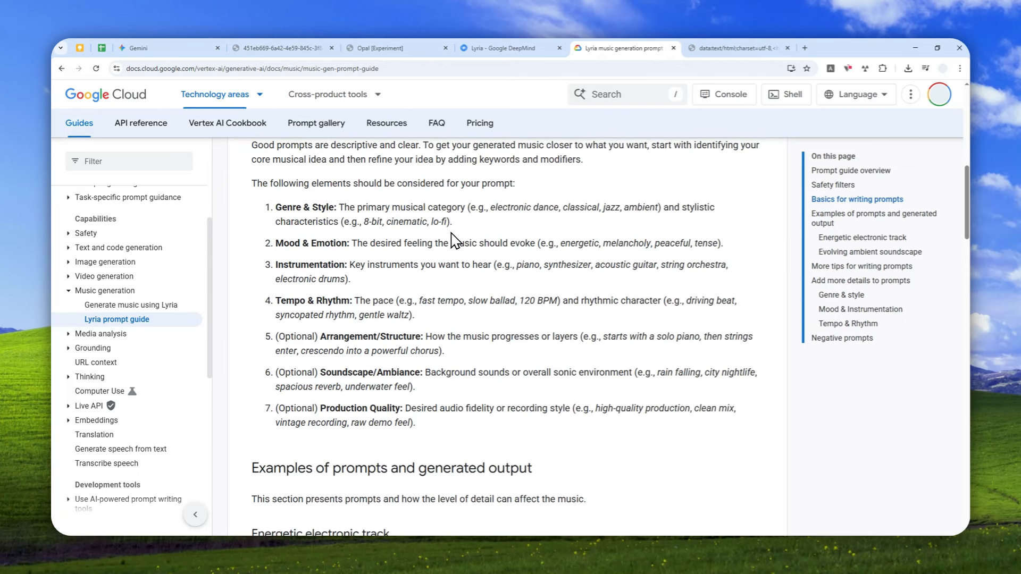
pyautogui.scroll(-2, 452, 240)
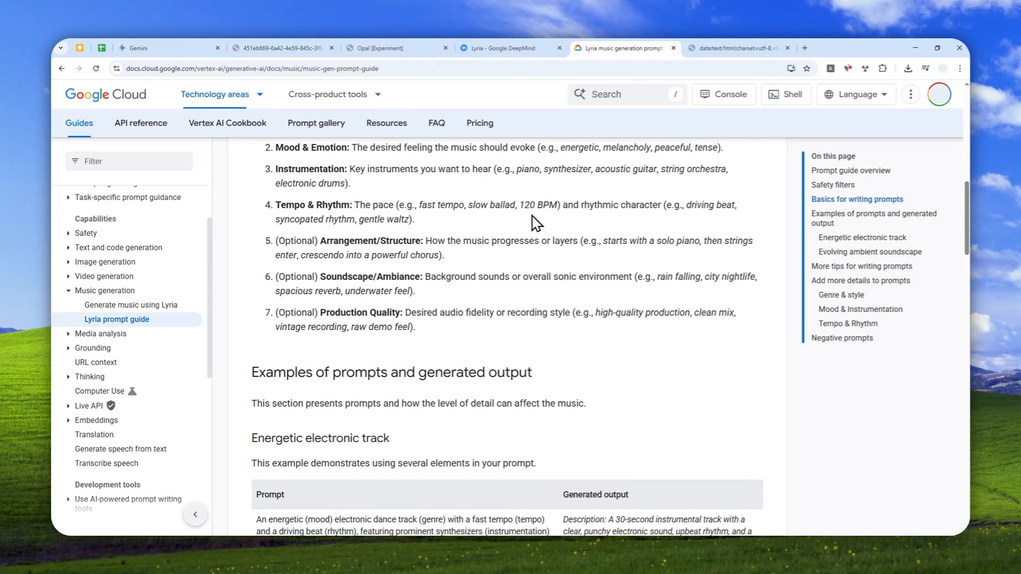
pyautogui.scroll(2, 535, 222)
pyautogui.scroll(2, 548, 243)
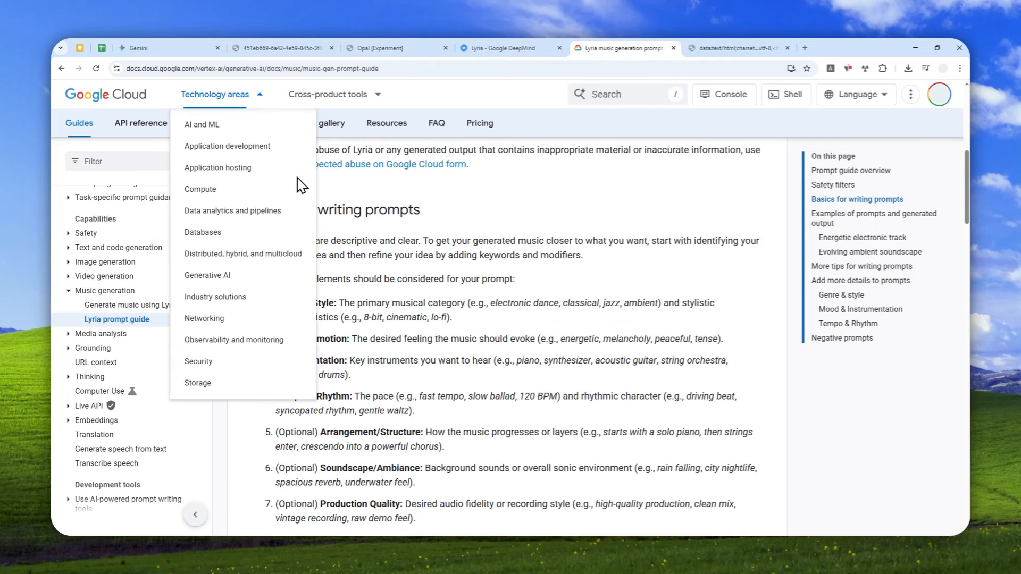
pyautogui.click(175, 48)
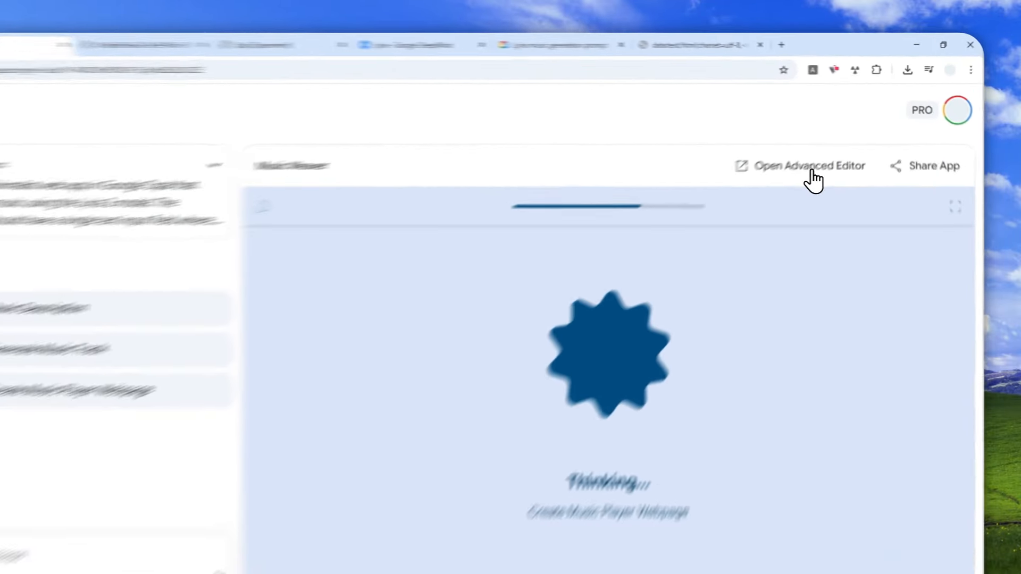
# Open the app in the advanced editor and inspect each workflow step's settings.
pyautogui.click(831, 147)
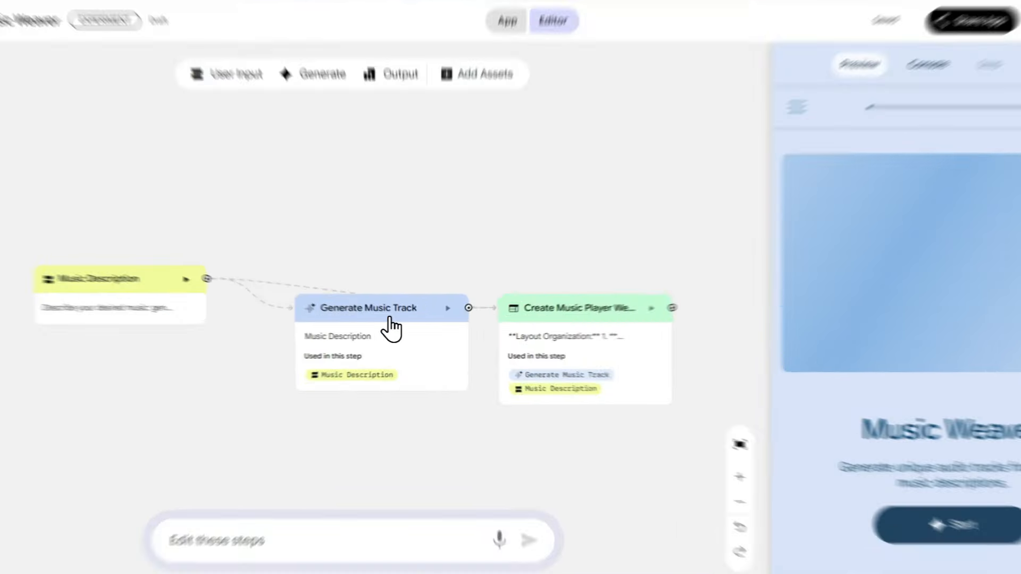
pyautogui.click(404, 329)
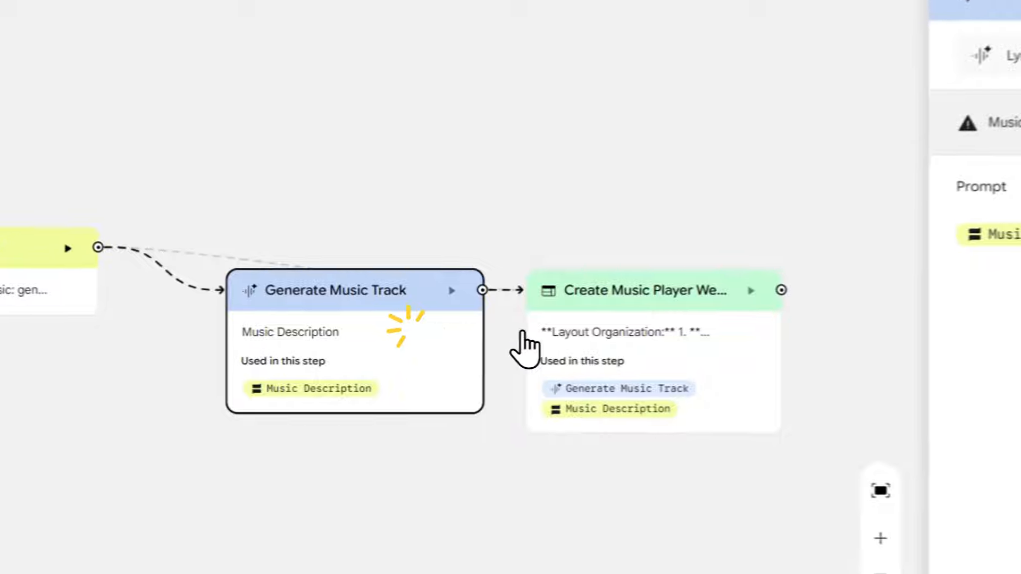
pyautogui.click(570, 340)
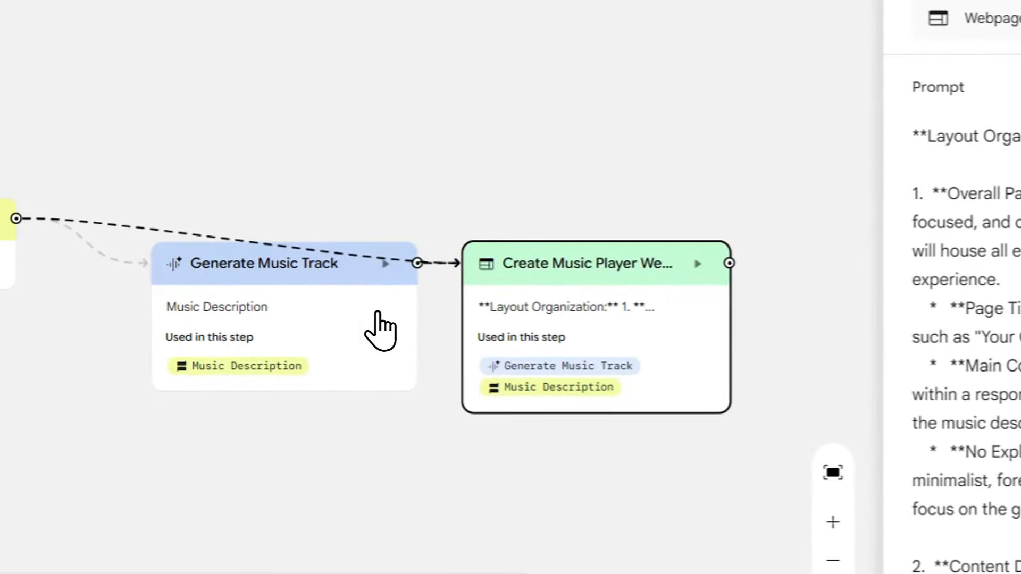
pyautogui.click(376, 329)
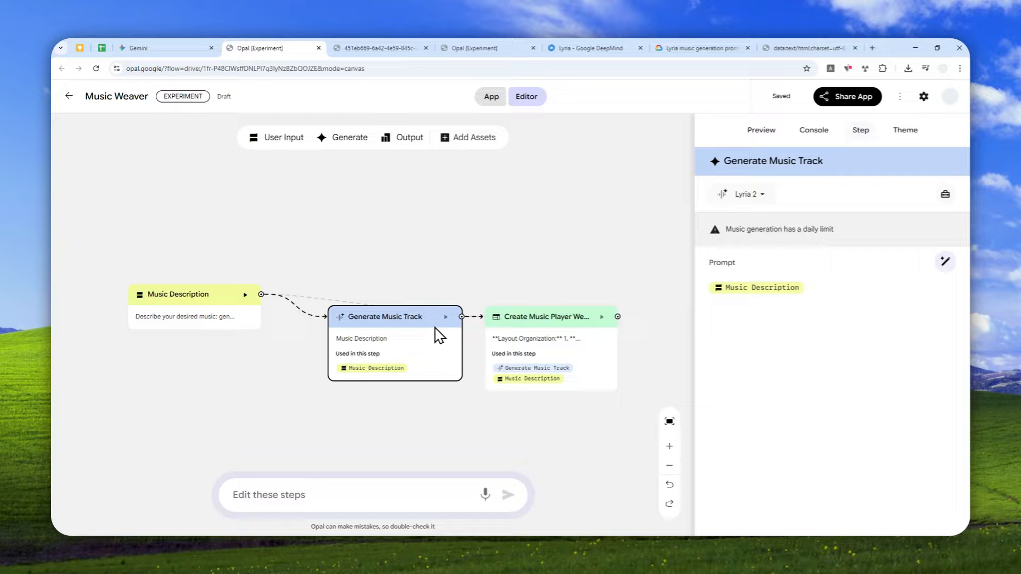
pyautogui.click(204, 318)
pyautogui.click(370, 342)
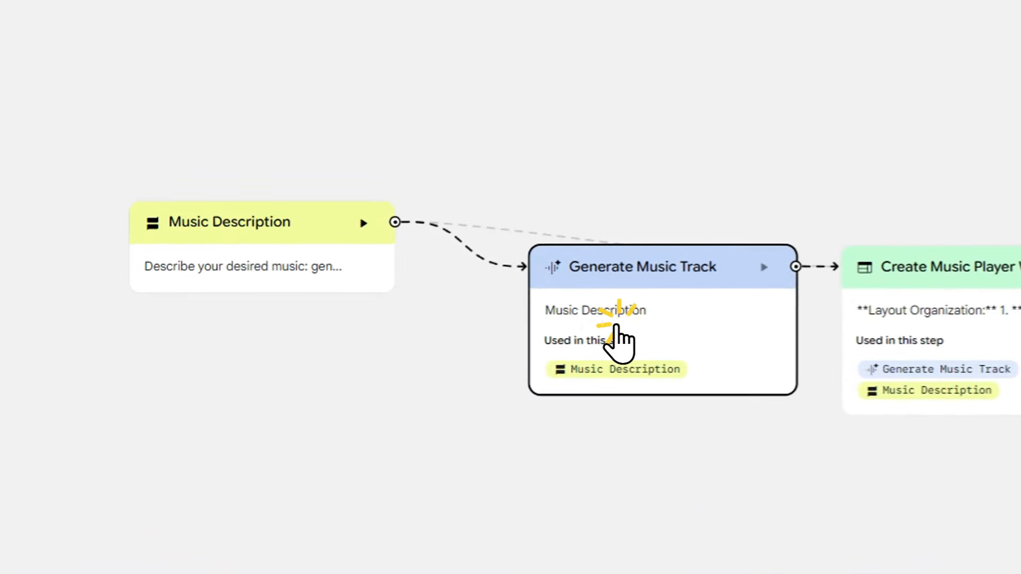
pyautogui.click(971, 337)
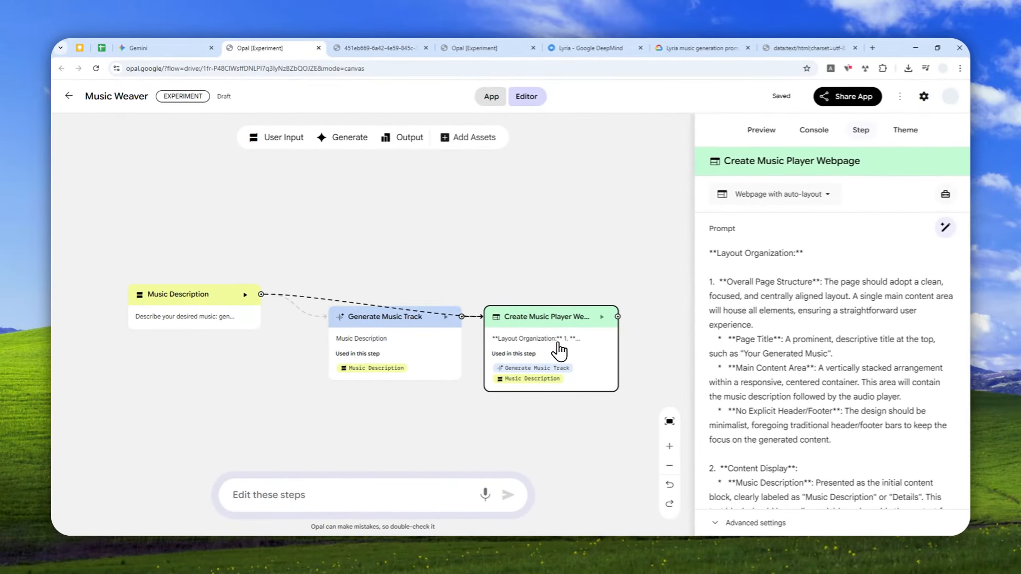
# Play the generated track in the app's audio player, then pause it.
pyautogui.click(194, 48)
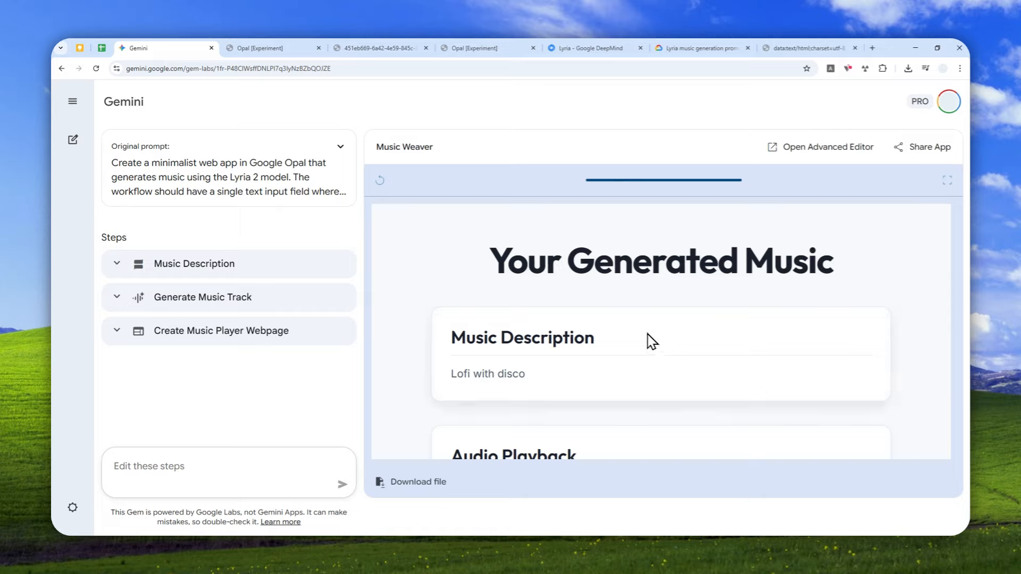
pyautogui.scroll(-2, 586, 280)
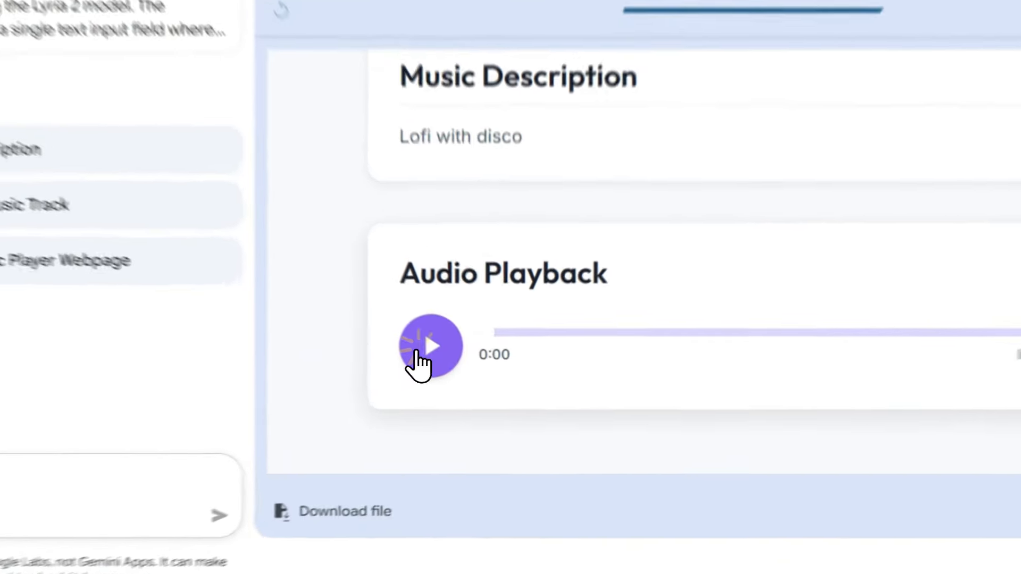
pyautogui.click(462, 387)
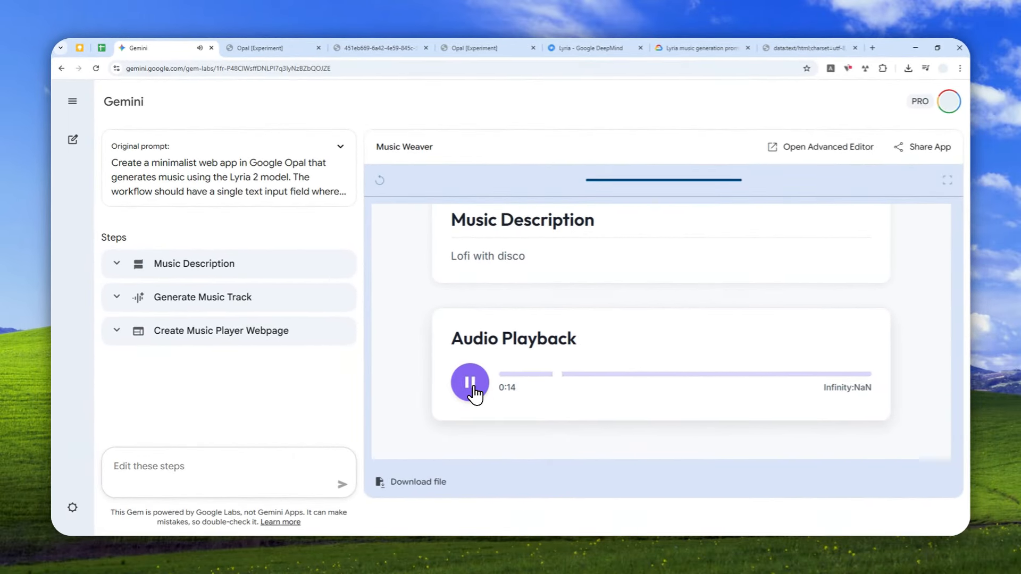
pyautogui.click(469, 382)
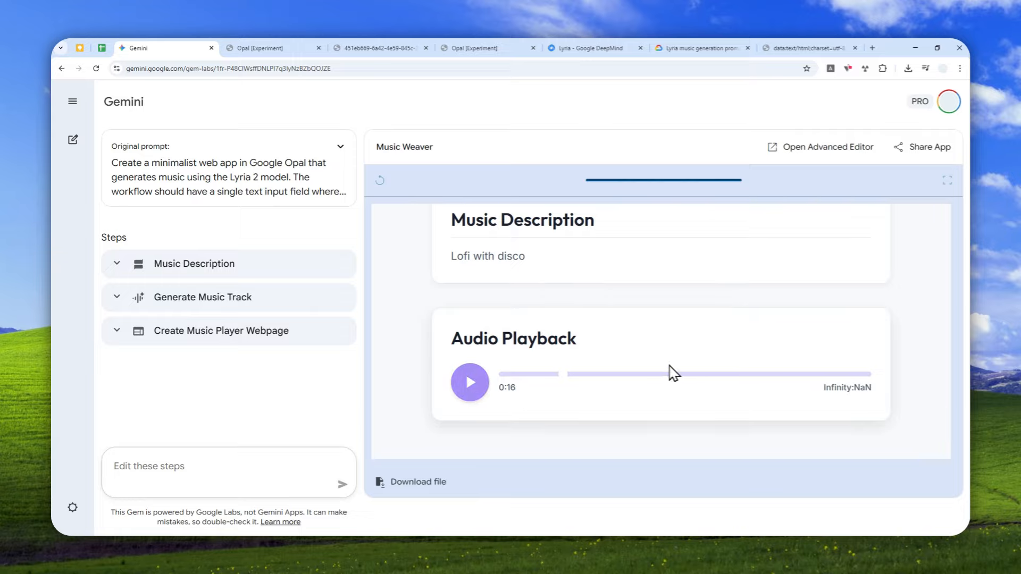
# Scroll through the generated music page and try seeking within the audio track's playback bar.
pyautogui.click(585, 374)
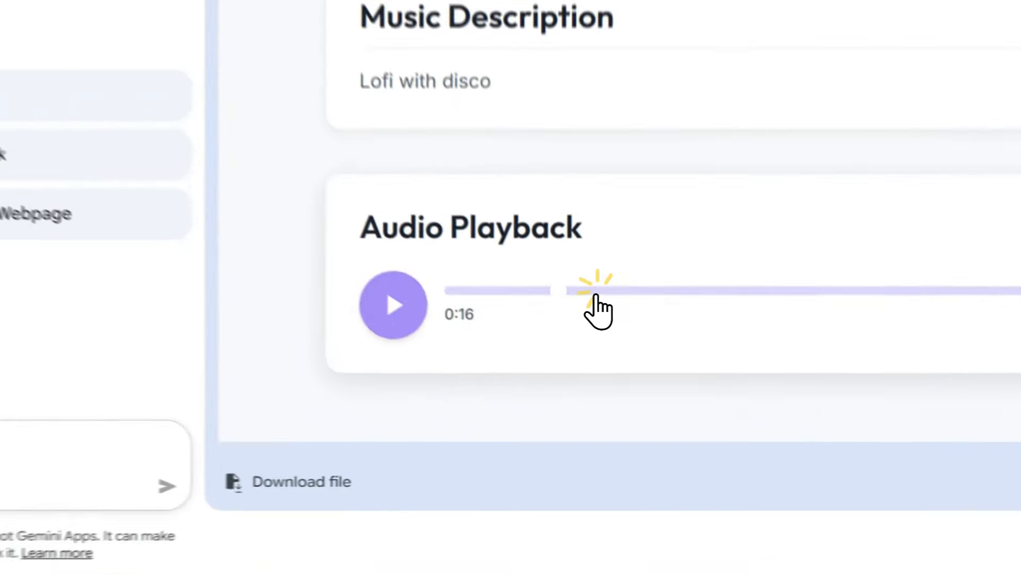
pyautogui.rightClick(505, 381)
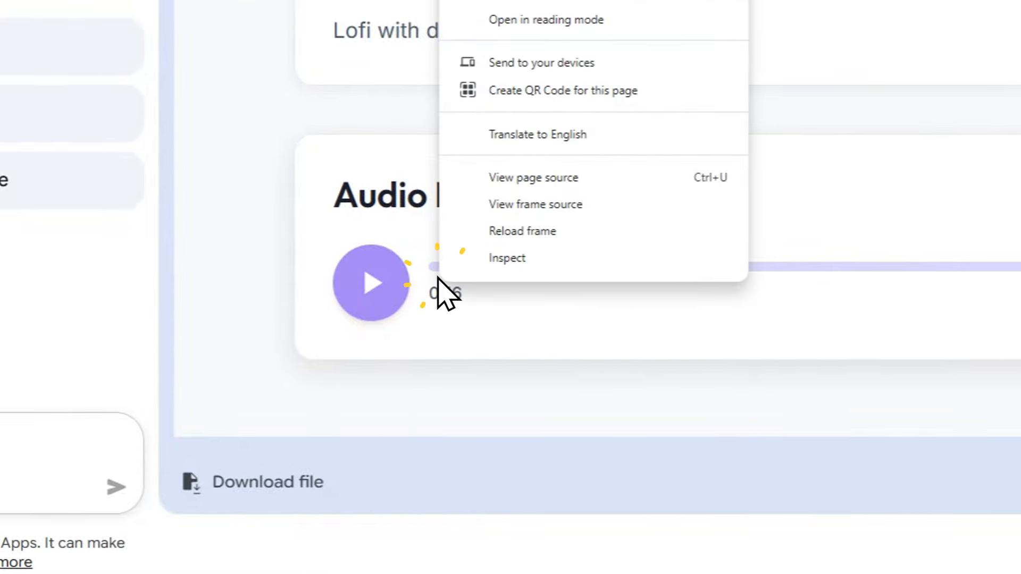
pyautogui.click(469, 302)
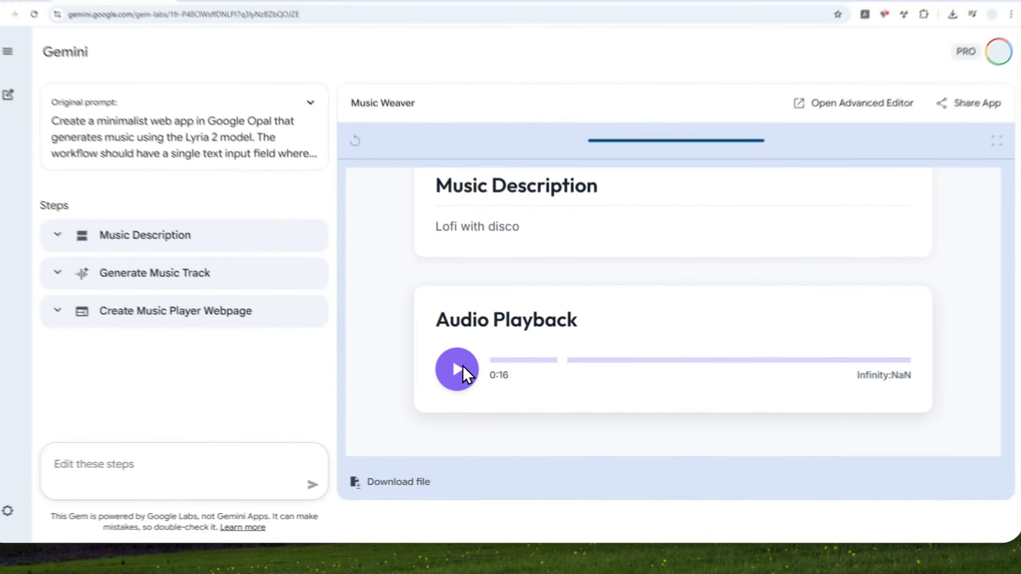
pyautogui.scroll(2, 714, 319)
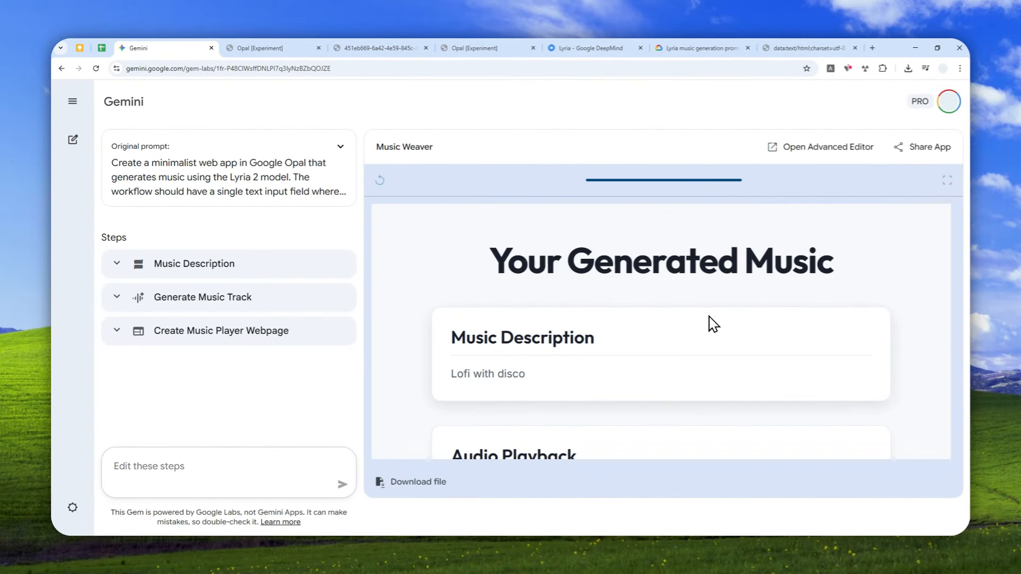
pyautogui.scroll(-2, 711, 323)
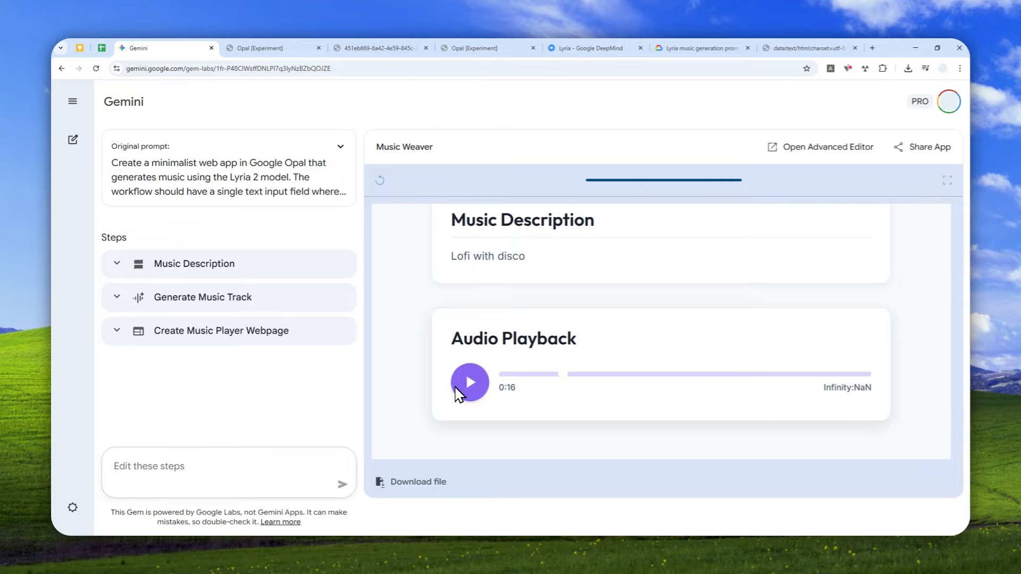
pyautogui.scroll(2, 537, 298)
pyautogui.click(609, 280)
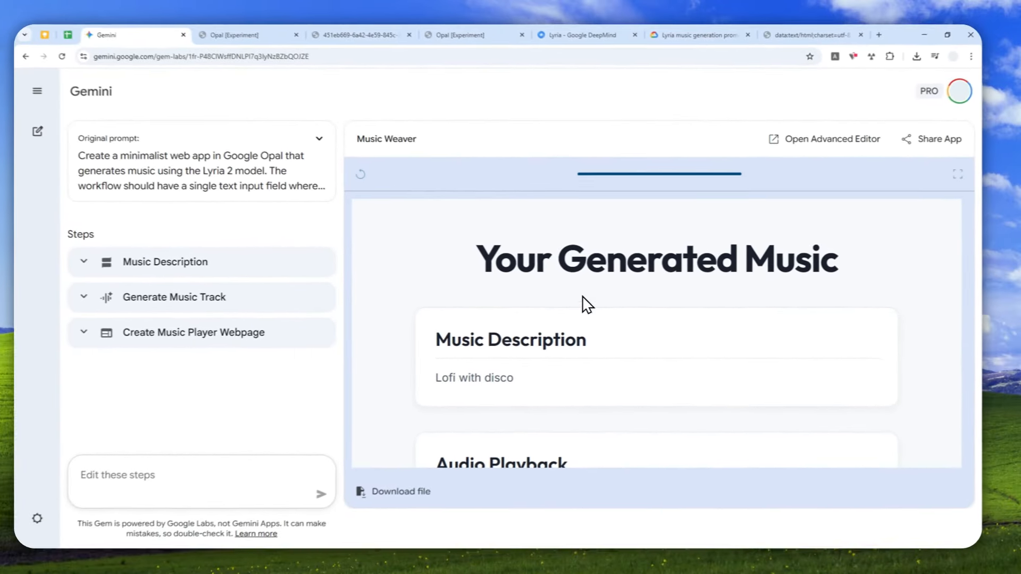
pyautogui.scroll(-3, 586, 305)
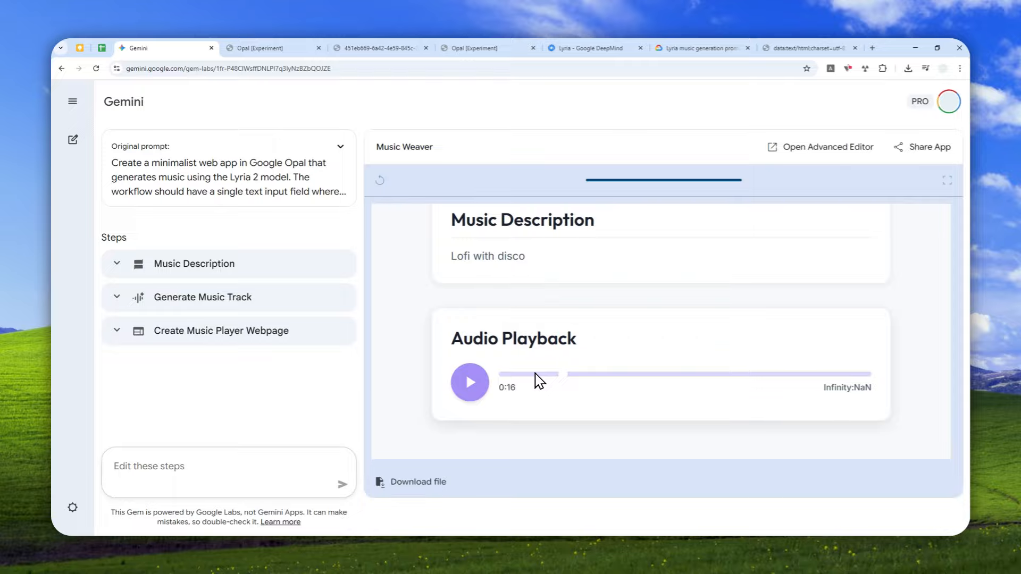
# Switch to the Opal editor and read the Create Music Player Webpage step's prompt.
pyautogui.click(298, 48)
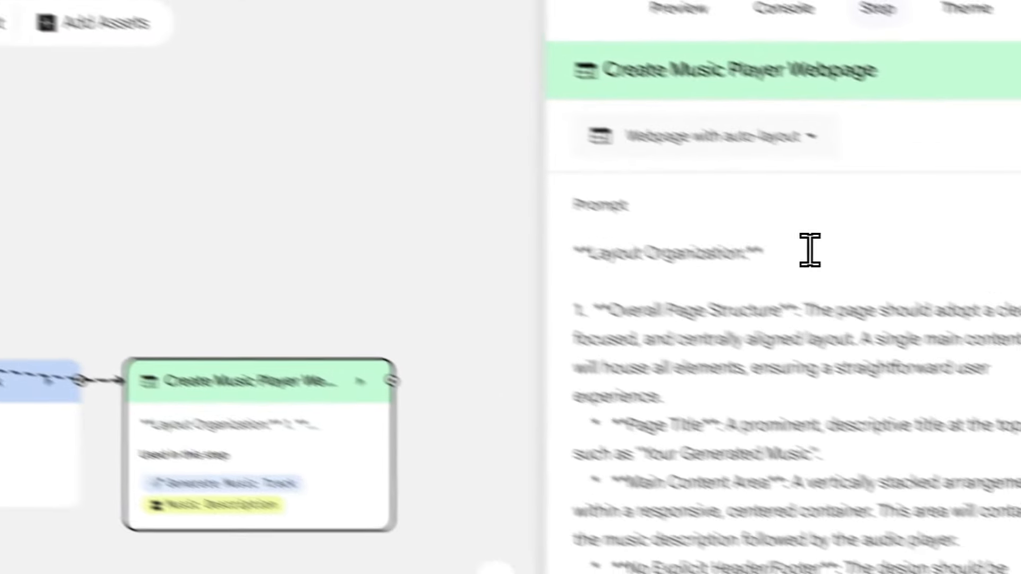
pyautogui.scroll(-3, 808, 255)
pyautogui.click(758, 373)
pyautogui.scroll(-4, 789, 407)
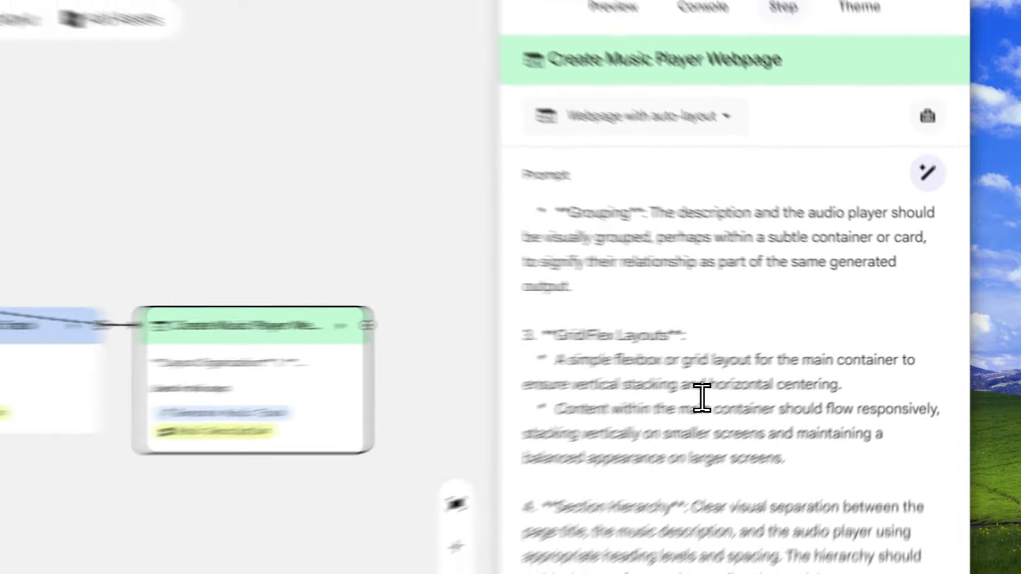
pyautogui.scroll(-3, 659, 394)
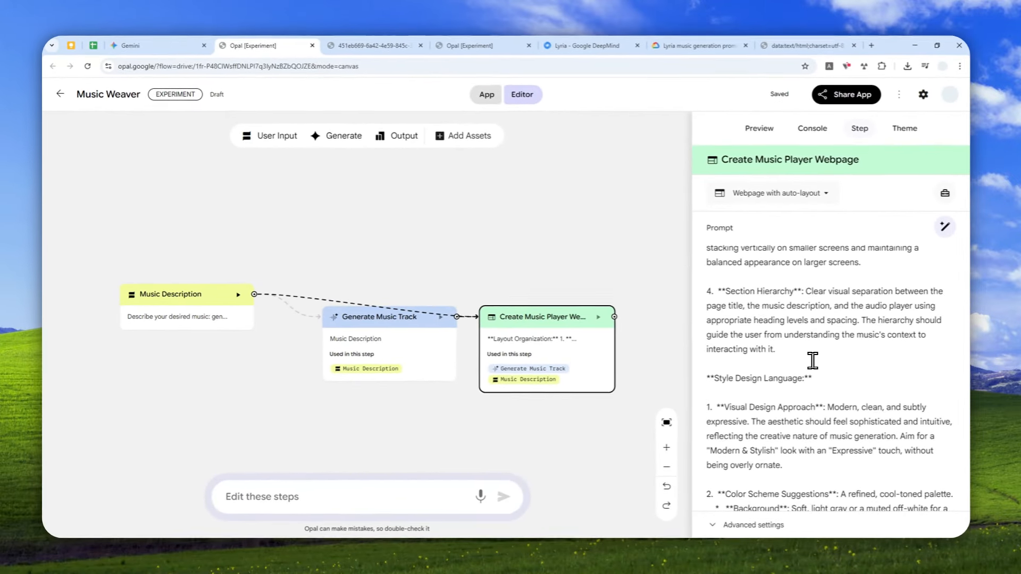
# Return to the Gemini mini app view and play the generated track again.
pyautogui.click(197, 48)
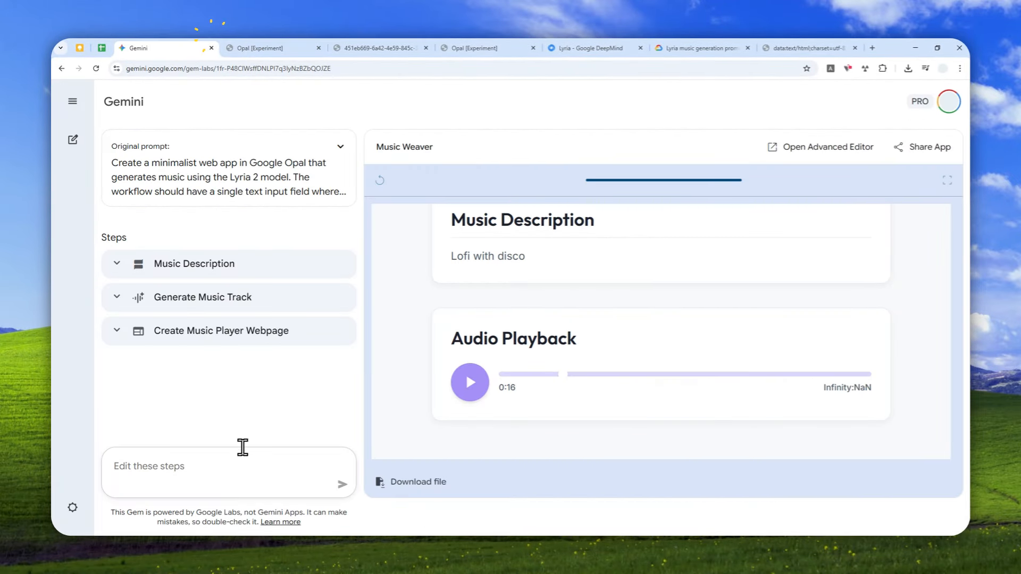
pyautogui.click(189, 471)
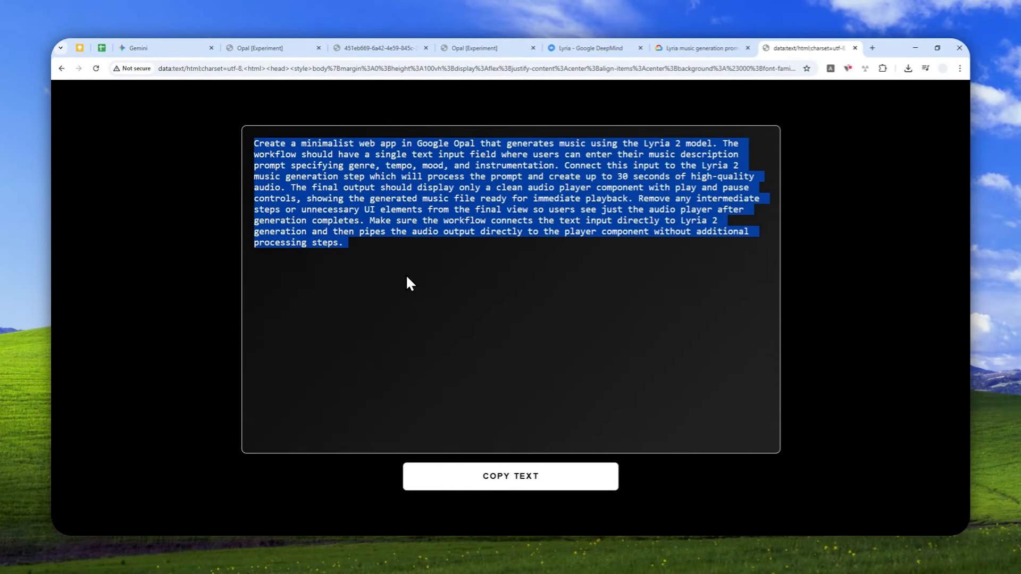
pyautogui.click(167, 45)
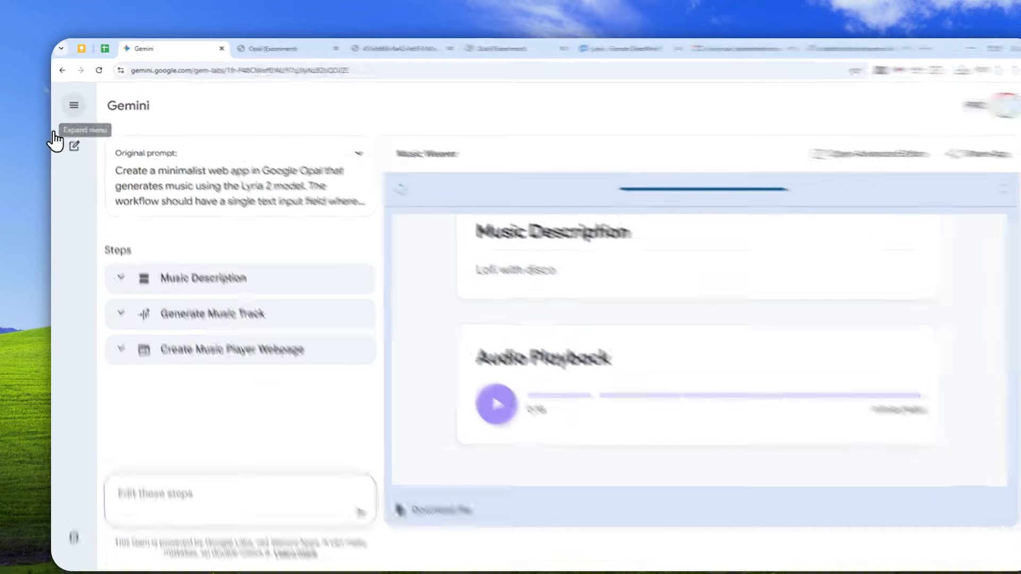
pyautogui.click(72, 101)
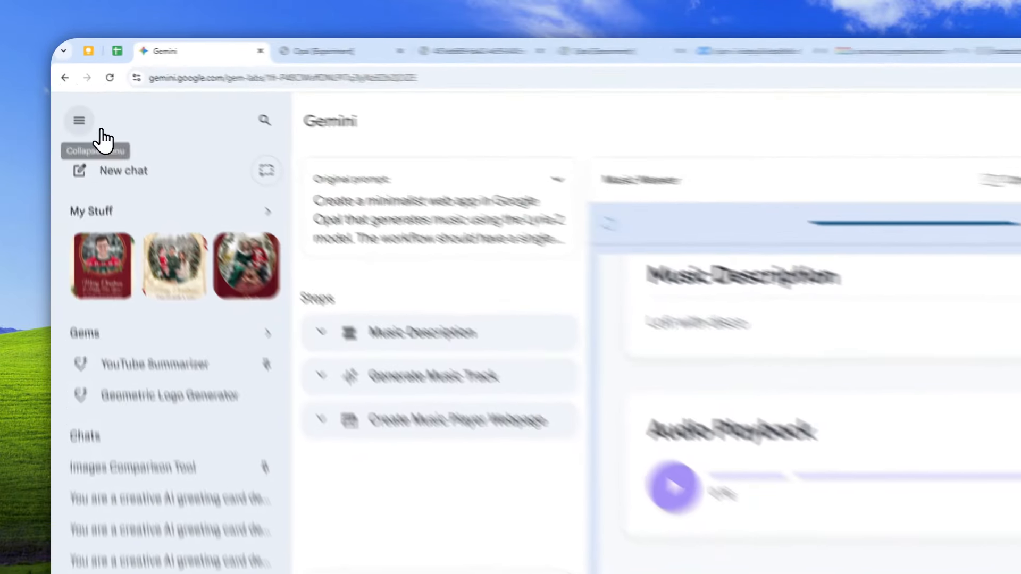
pyautogui.click(73, 101)
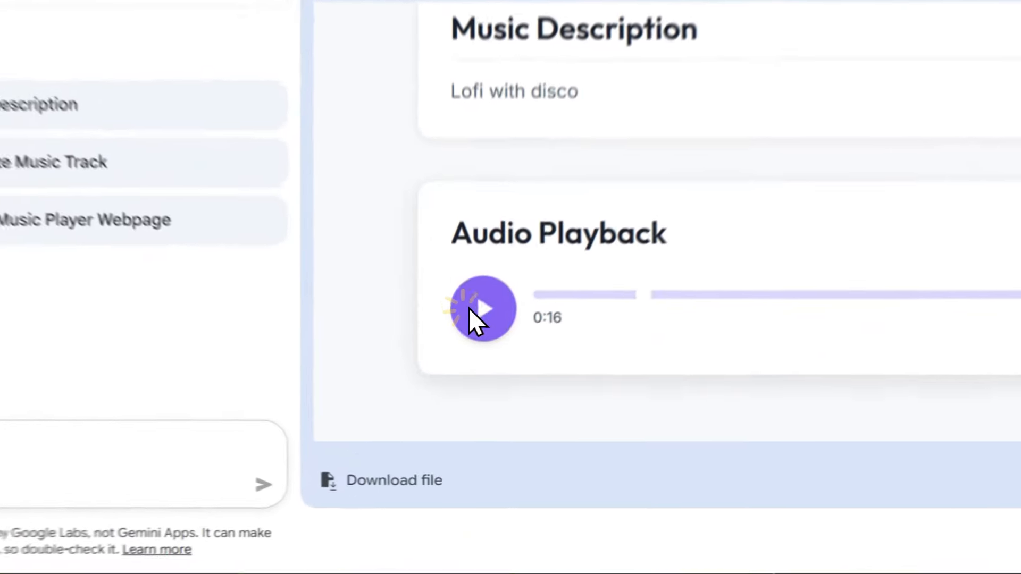
pyautogui.click(470, 382)
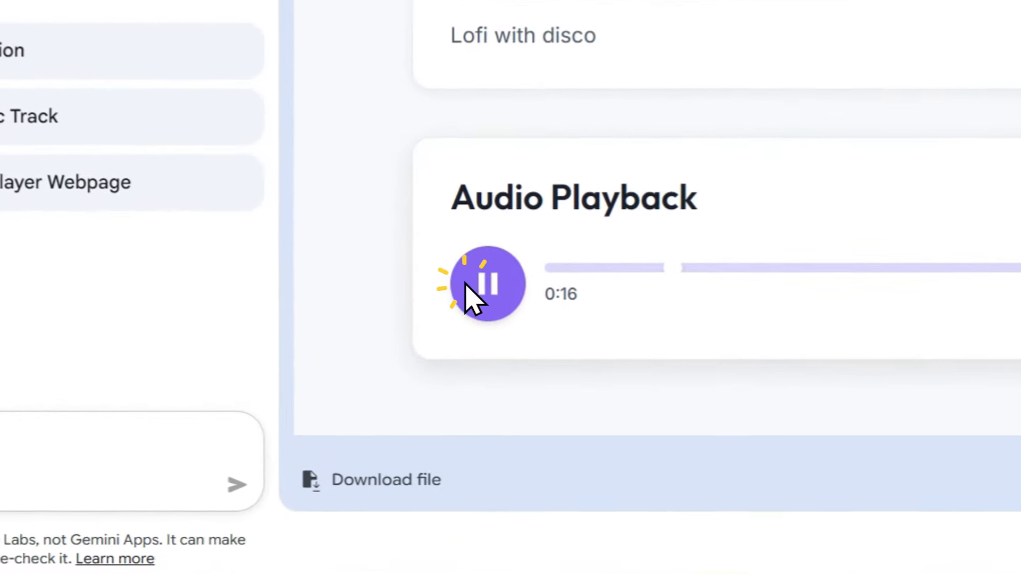